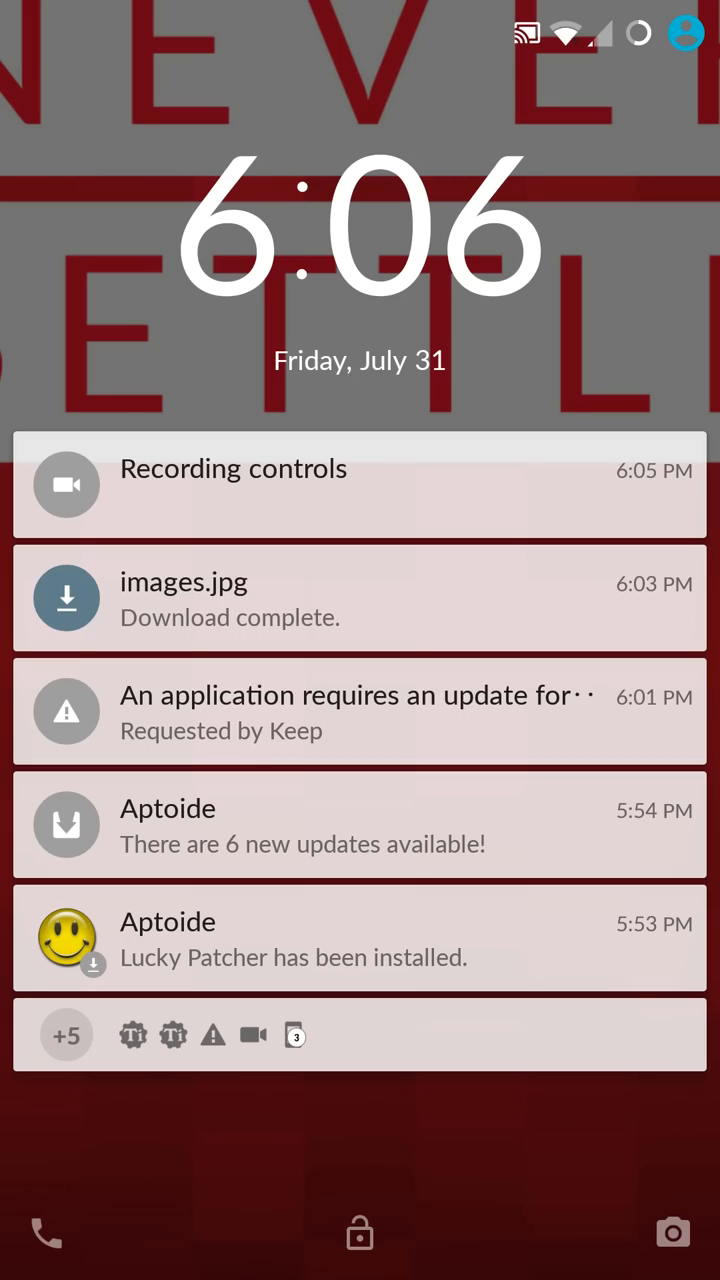
# - Unlock the phone from the lock screen to reach the home screen
pyautogui.moveTo(360, 1230); pyautogui.dragTo(390, 290)
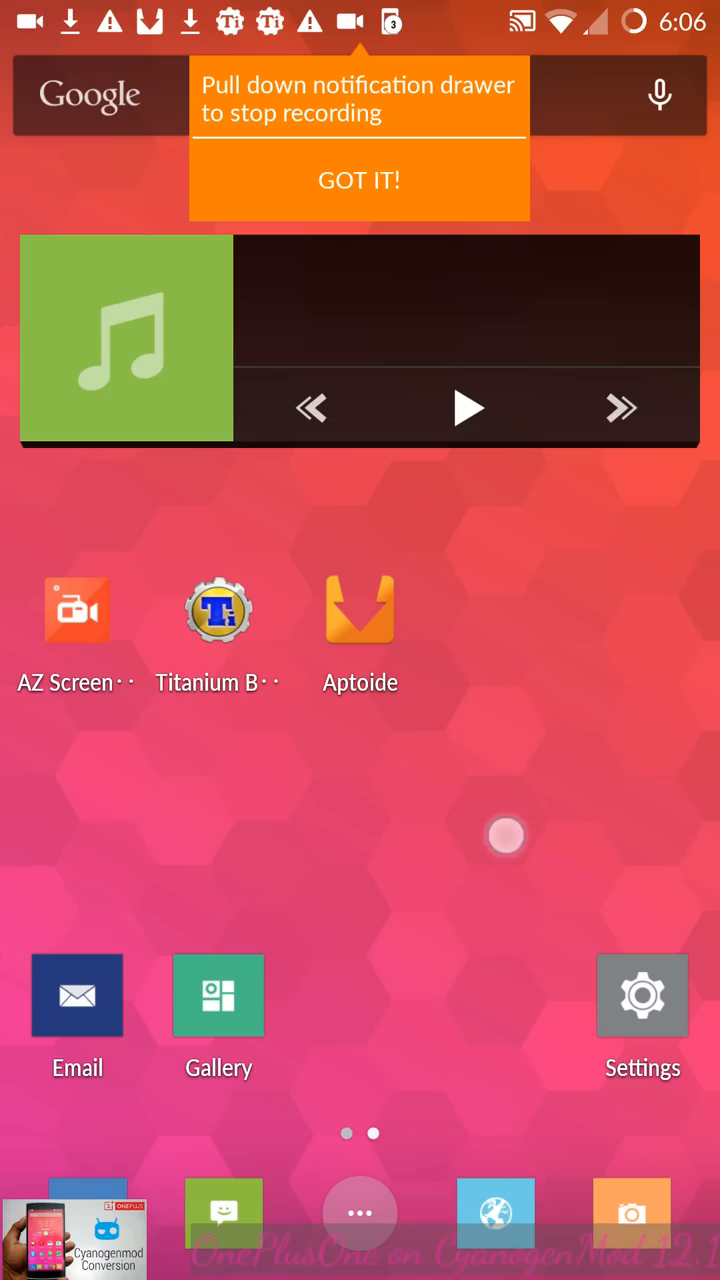
pyautogui.moveTo(360, 20); pyautogui.dragTo(360, 700)
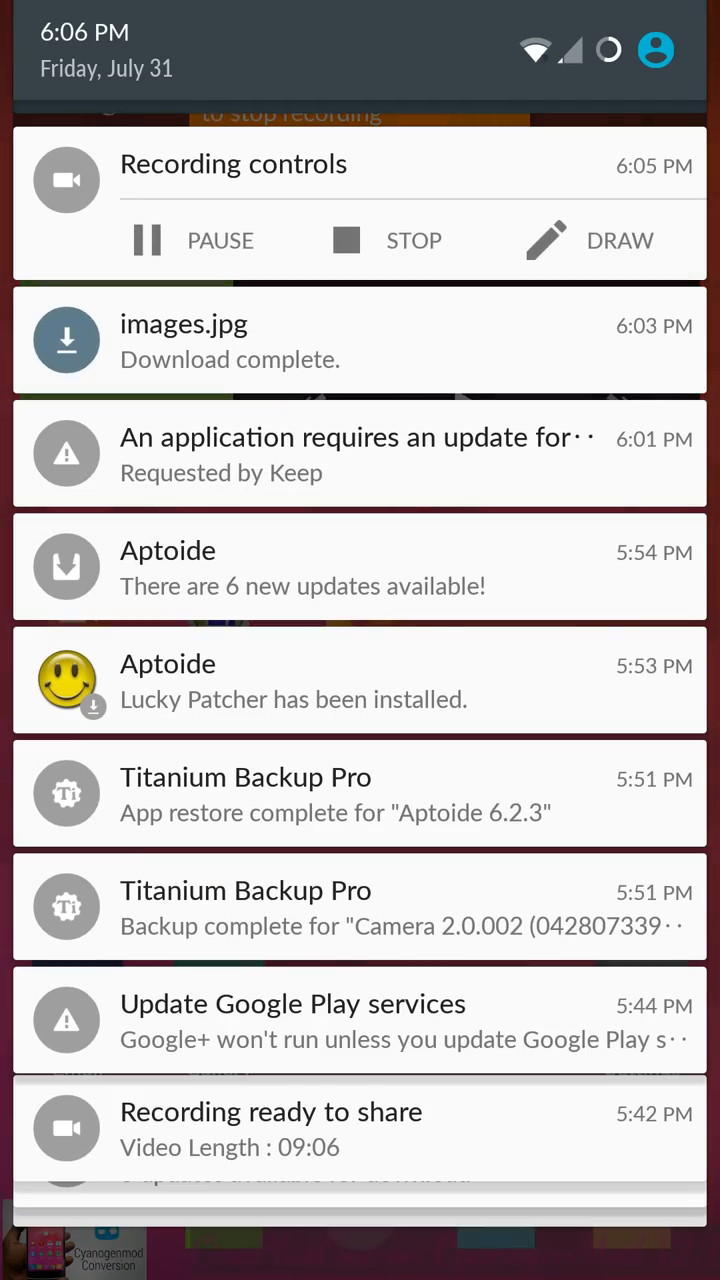
pyautogui.moveTo(536, 1119); pyautogui.dragTo(550, 777)
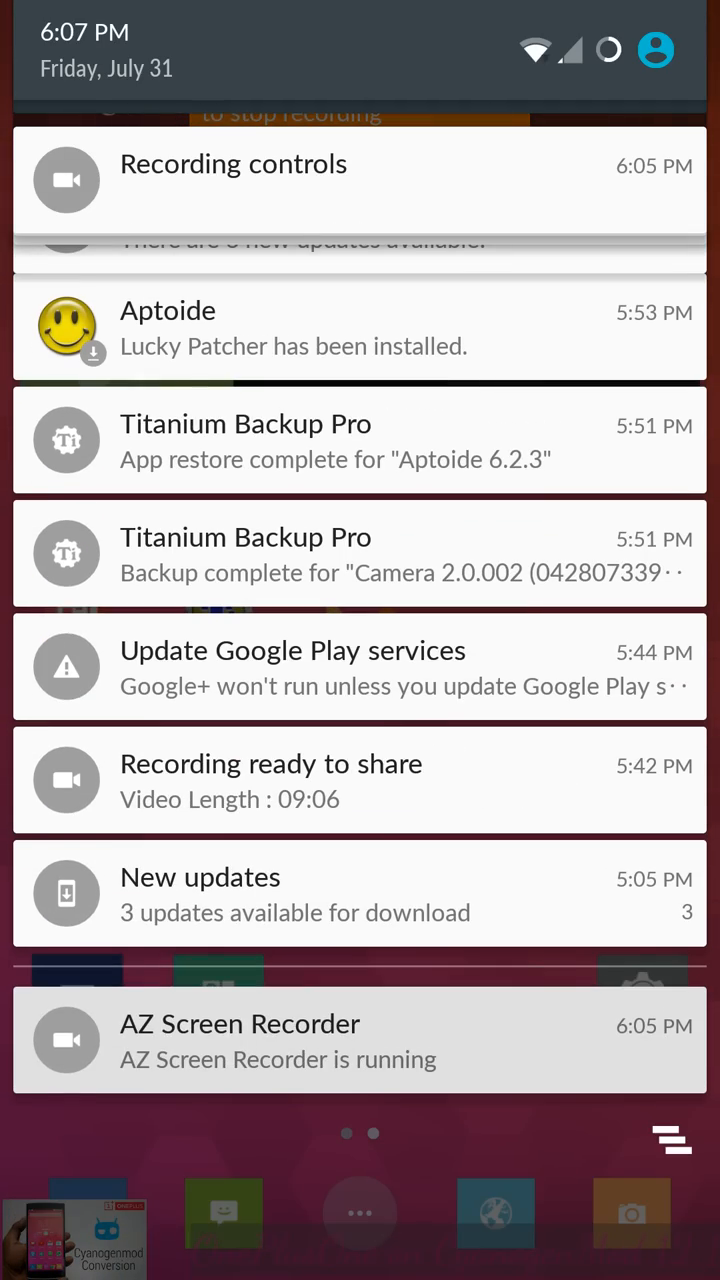
pyautogui.click(360, 1140)
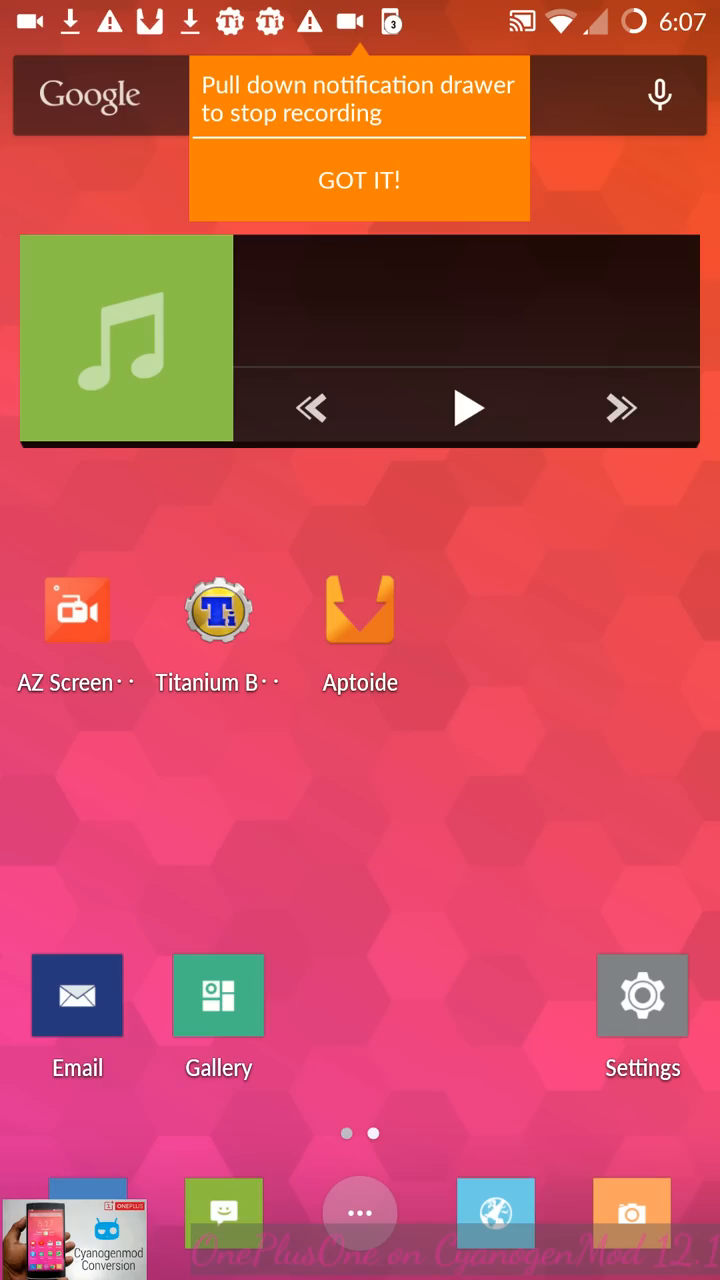
# - Dismiss the stop-recording hint and show the app drawer's alphabetical list
pyautogui.click(395, 185)
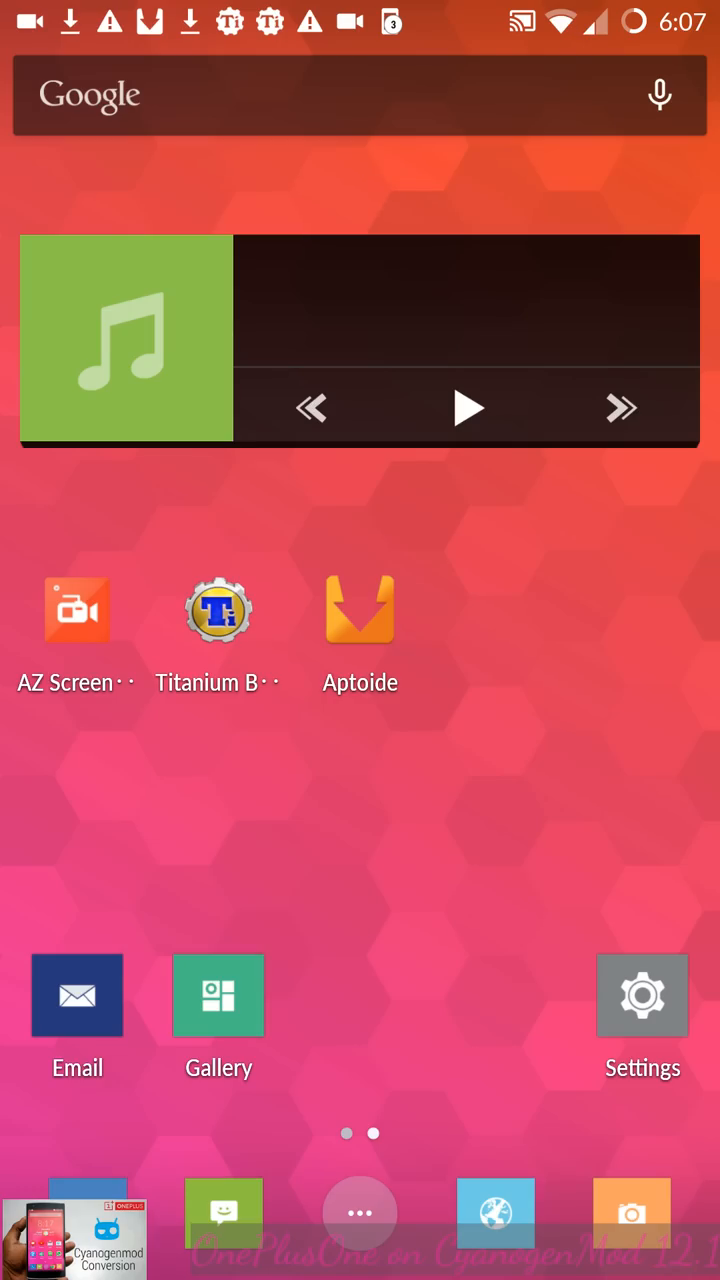
pyautogui.click(360, 1213)
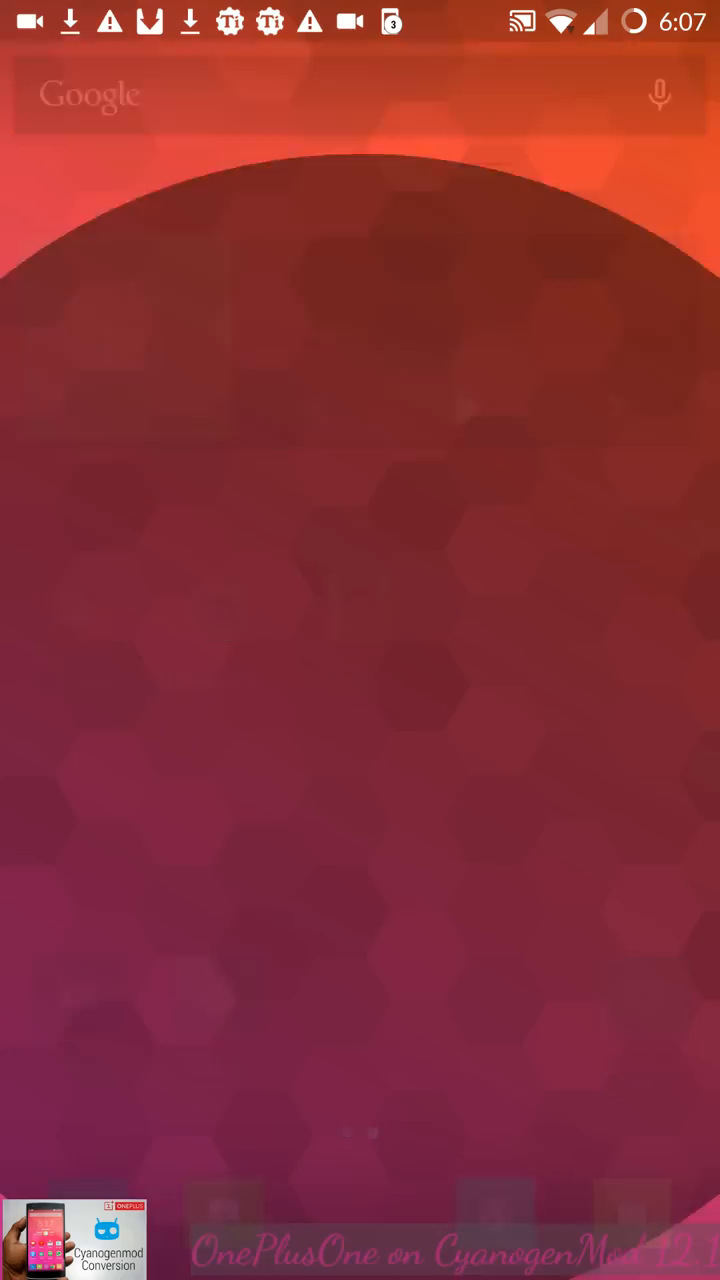
pyautogui.scroll(-10, 522, 1022)
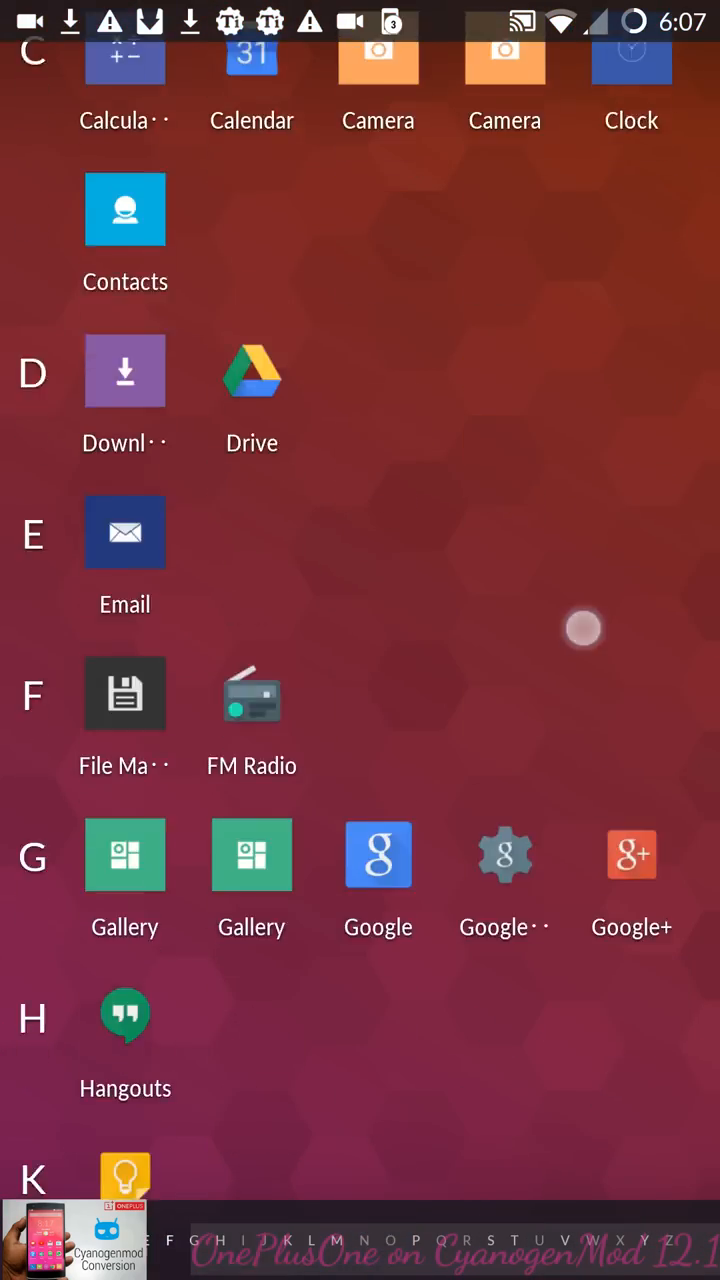
pyautogui.scroll(8, 540, 847)
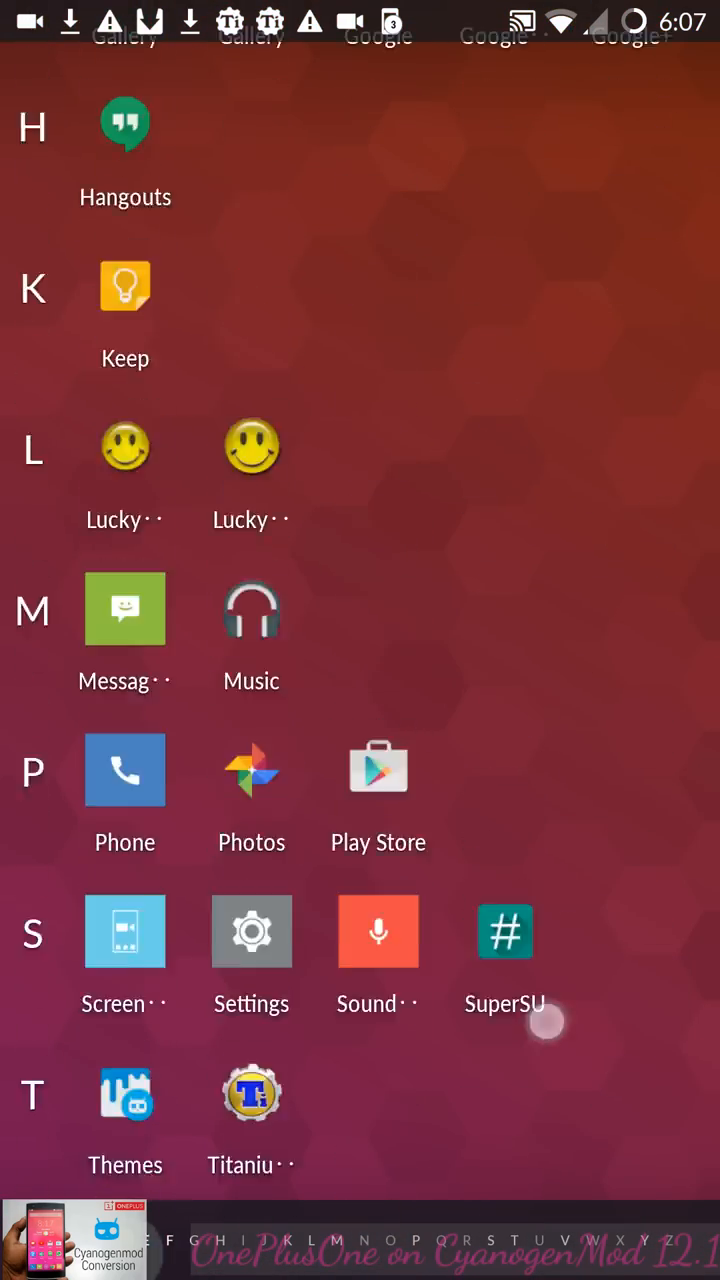
pyautogui.scroll(-5, 527, 700)
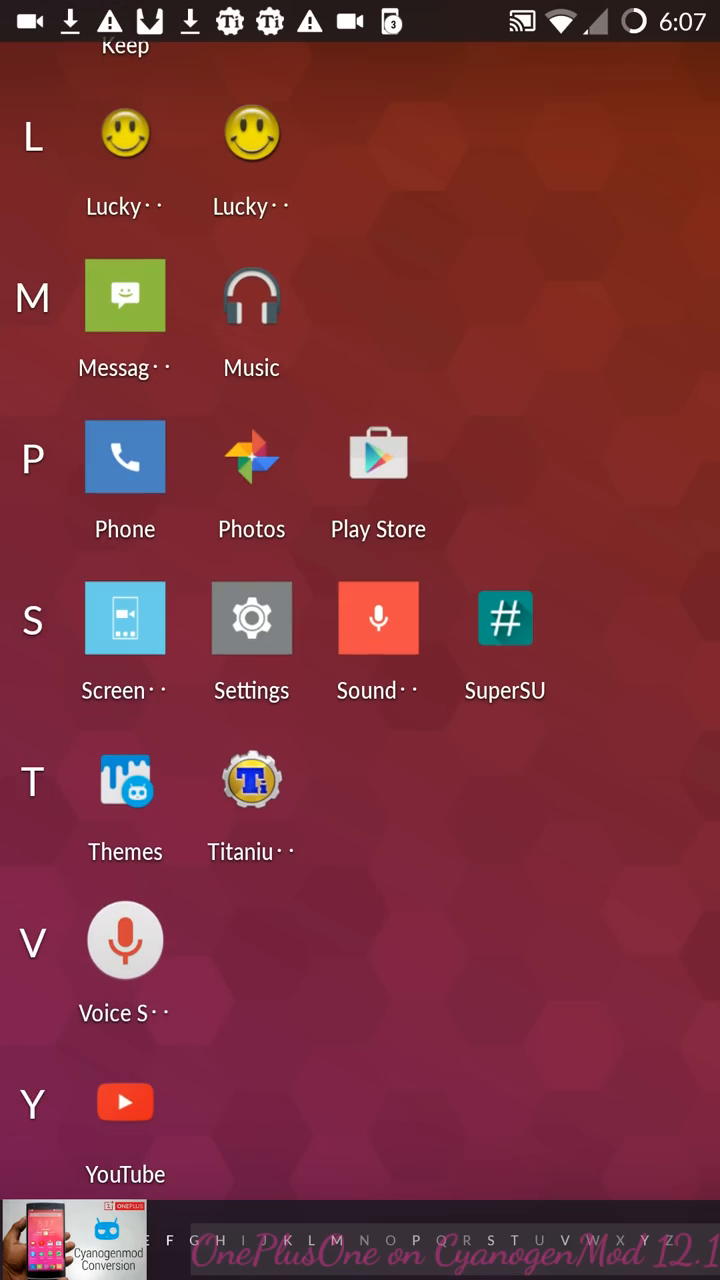
pyautogui.scroll(8, 602, 760)
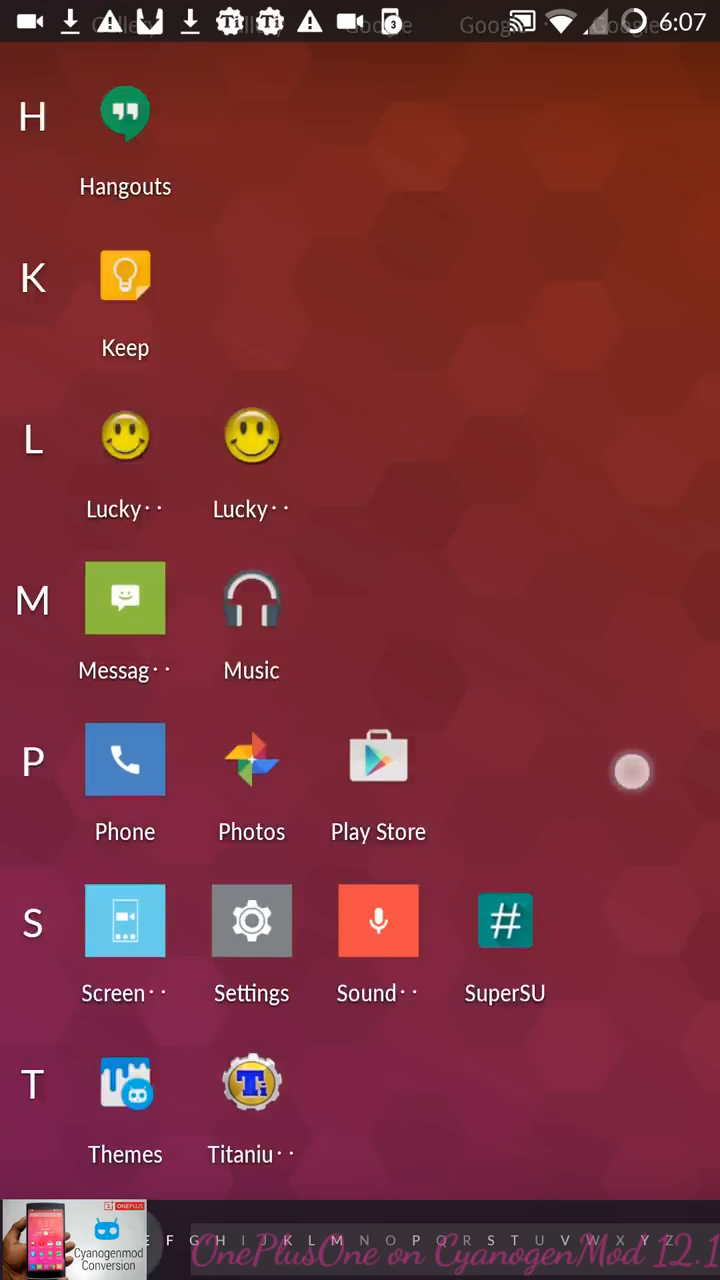
pyautogui.scroll(5, 602, 1017)
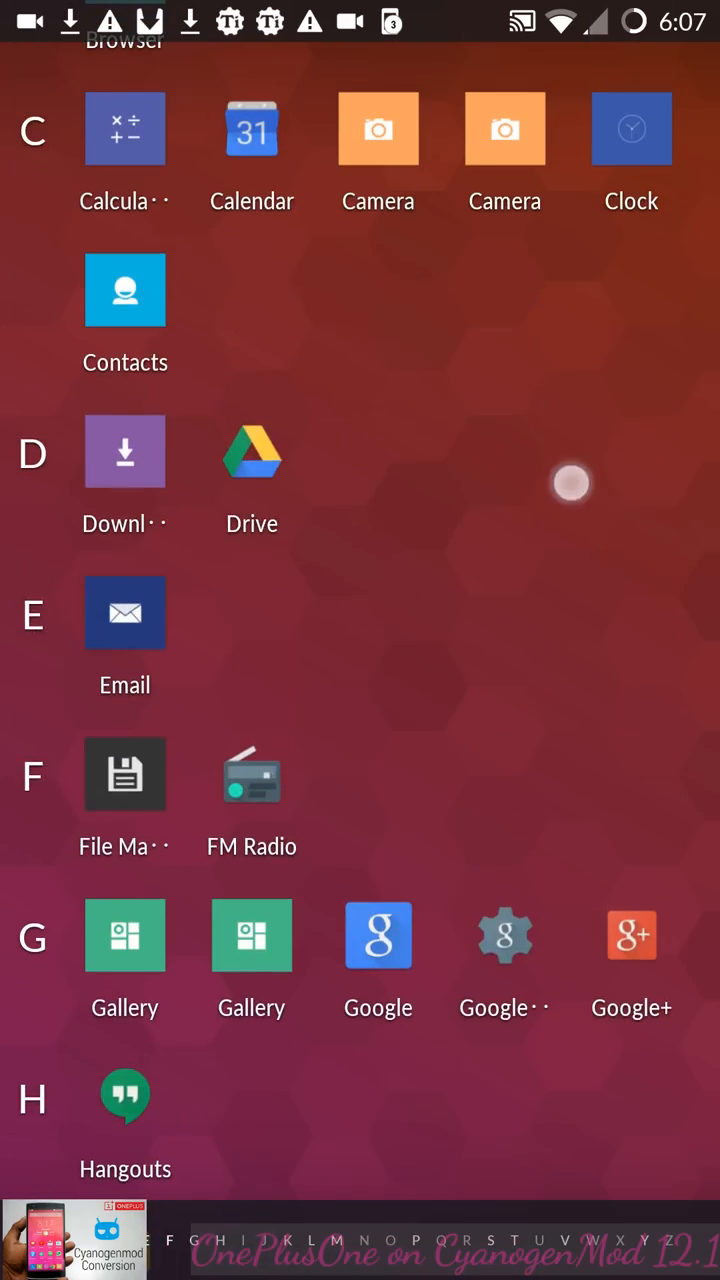
pyautogui.scroll(5, 570, 480)
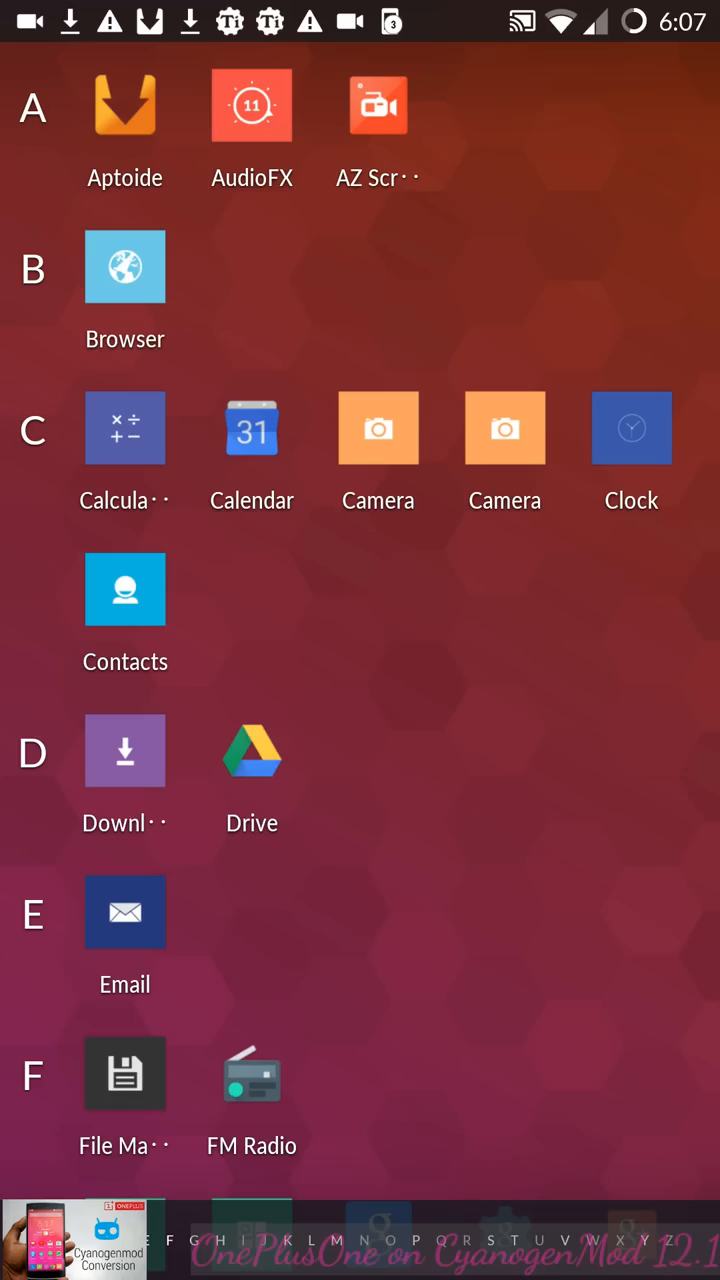
pyautogui.scroll(-10, 600, 580)
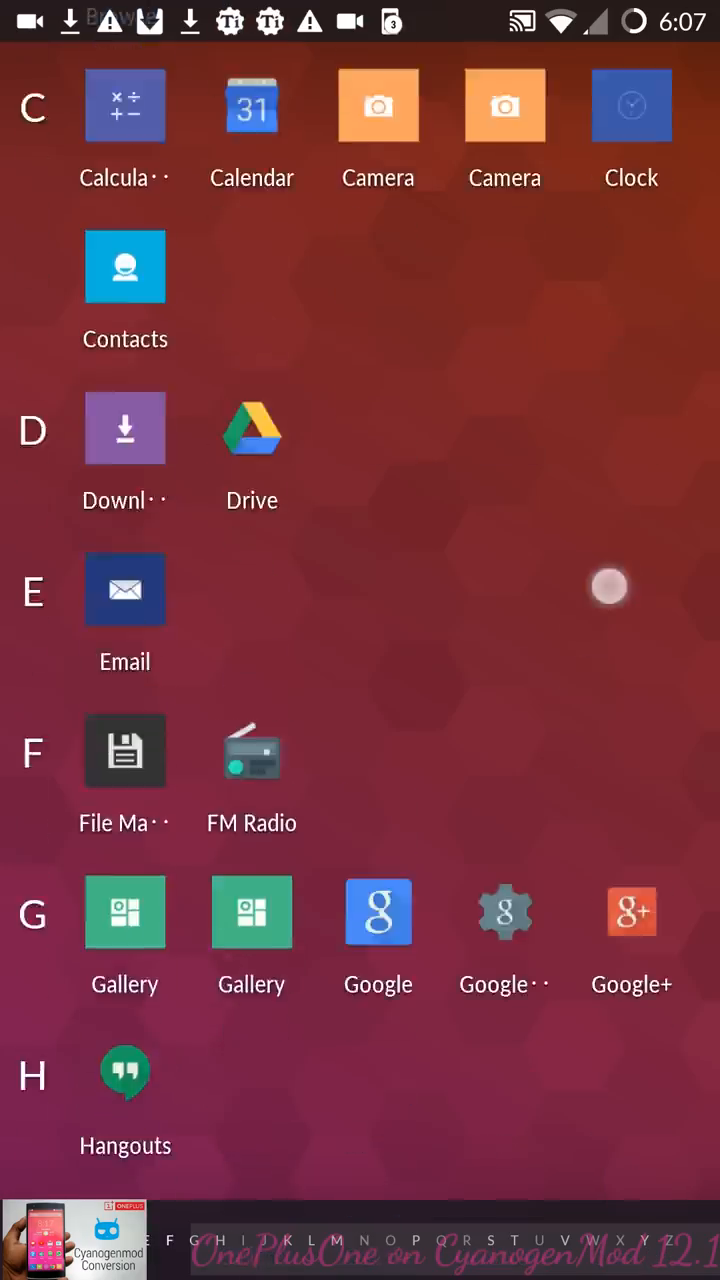
pyautogui.scroll(-10, 600, 580)
pyautogui.scroll(10, 594, 567)
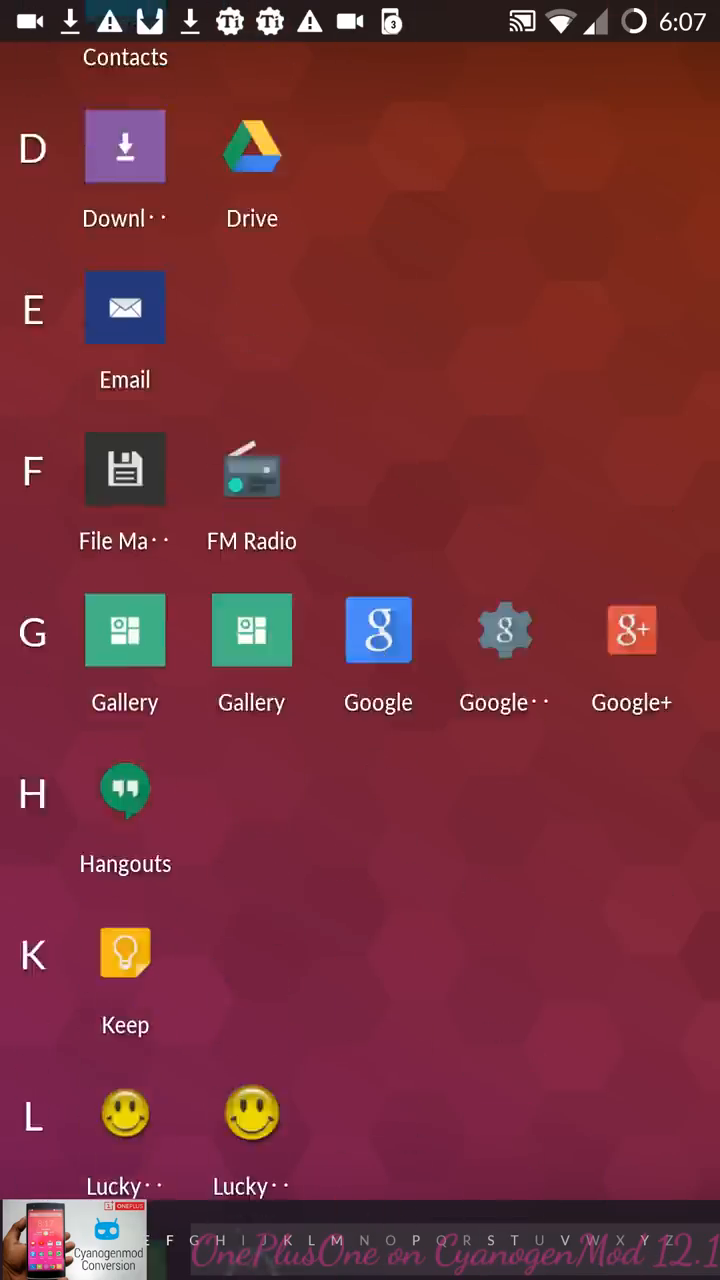
pyautogui.scroll(5, 560, 936)
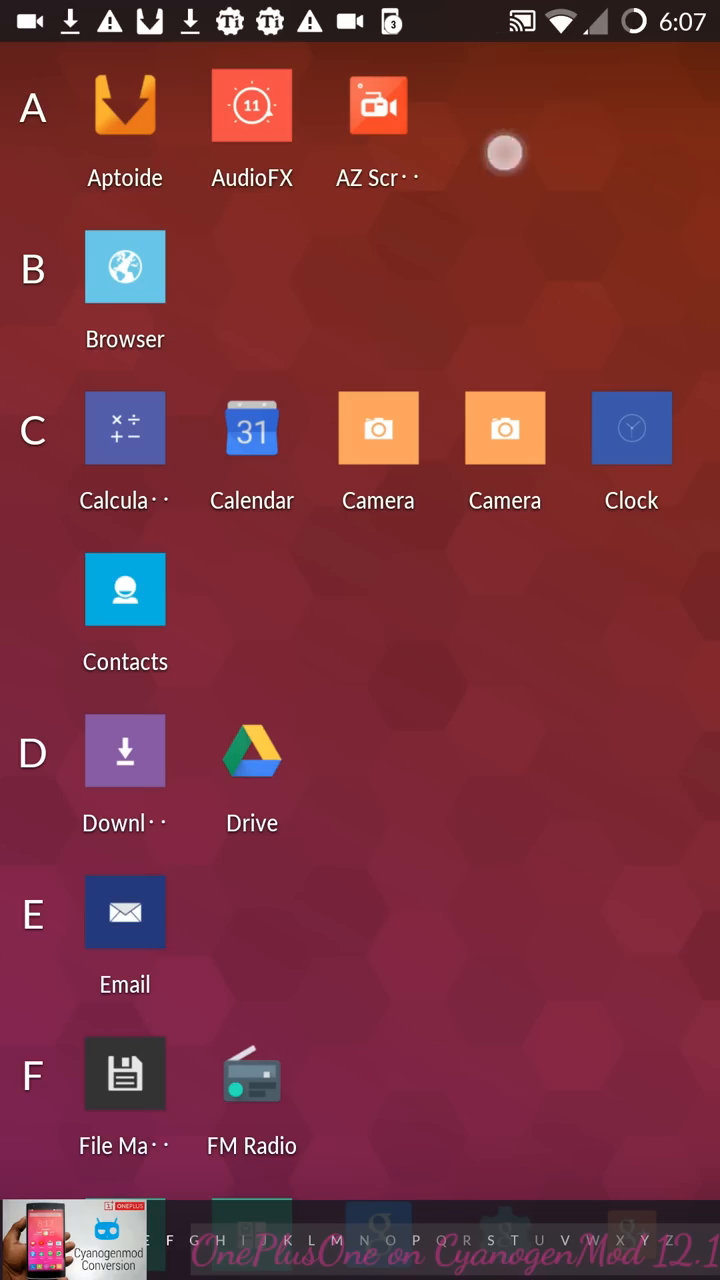
# - Pull the notification shade over the app list, then dismiss it back to the apps
pyautogui.moveTo(505, 60); pyautogui.dragTo(520, 950)
pyautogui.moveTo(500, 1090); pyautogui.dragTo(500, 600)
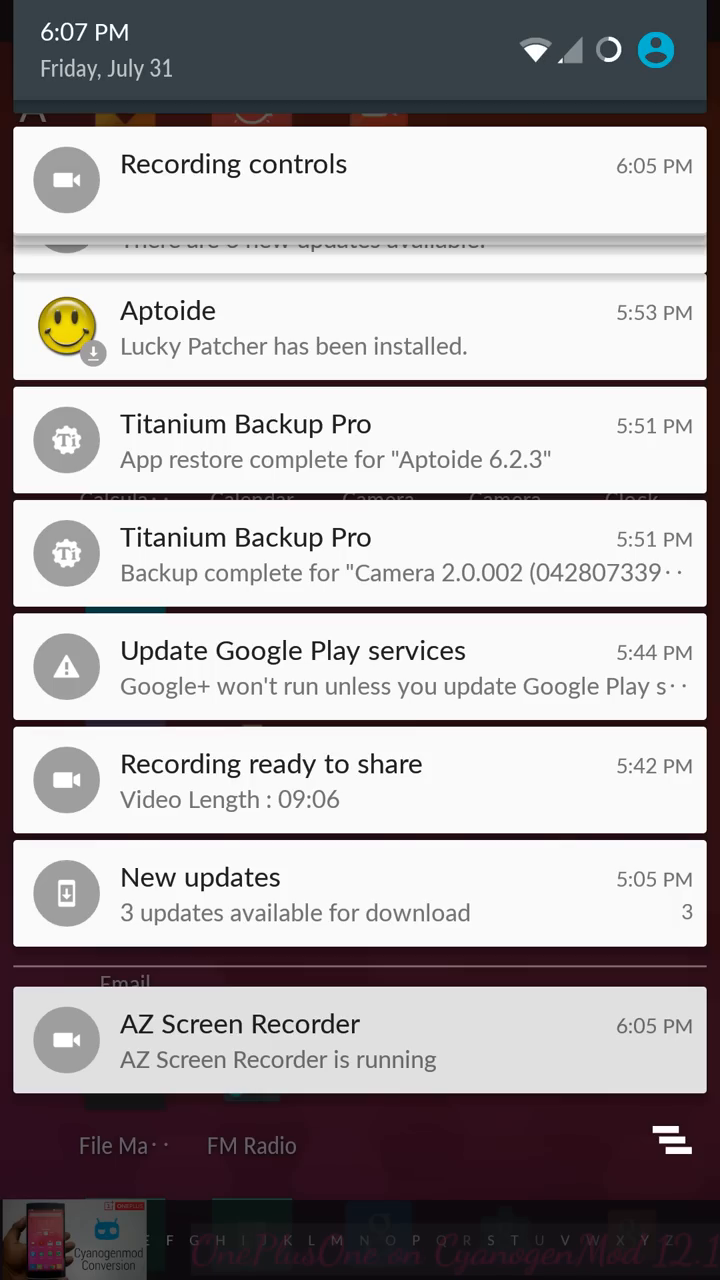
pyautogui.click(439, 1021)
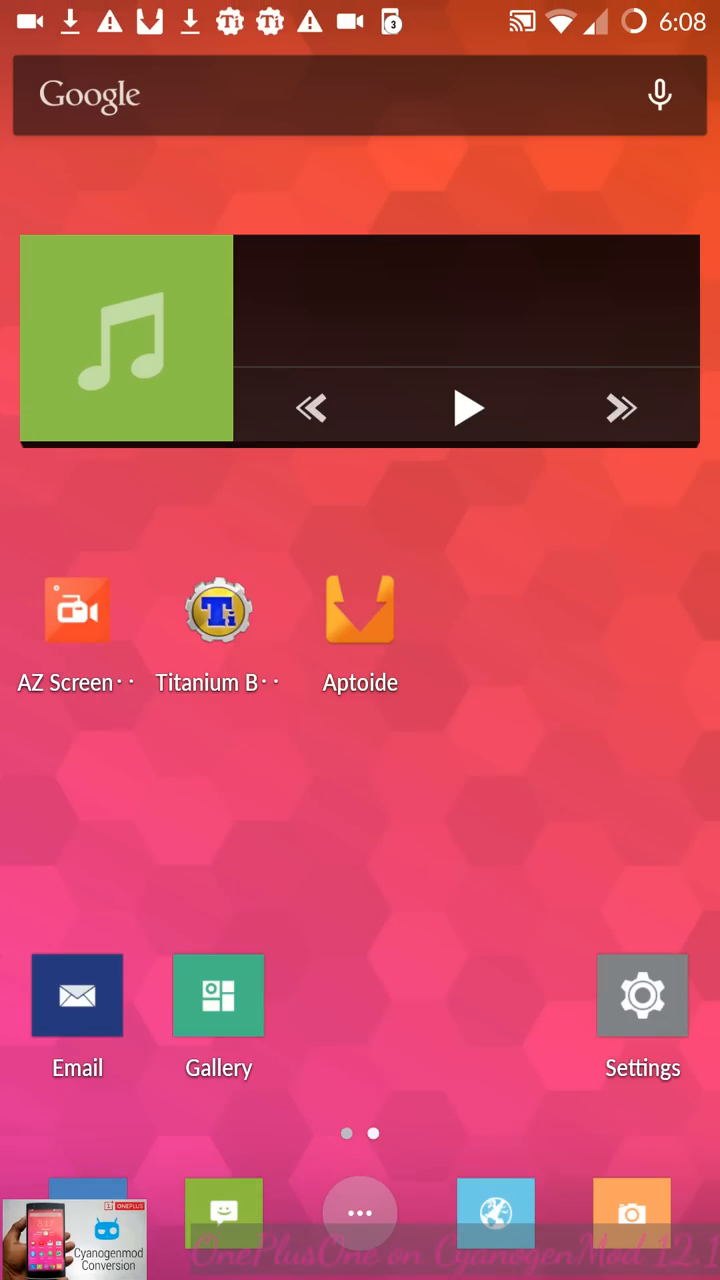
# - Reach the camera viewfinder from the app drawer and bring up its settings panel
pyautogui.click(360, 1213)
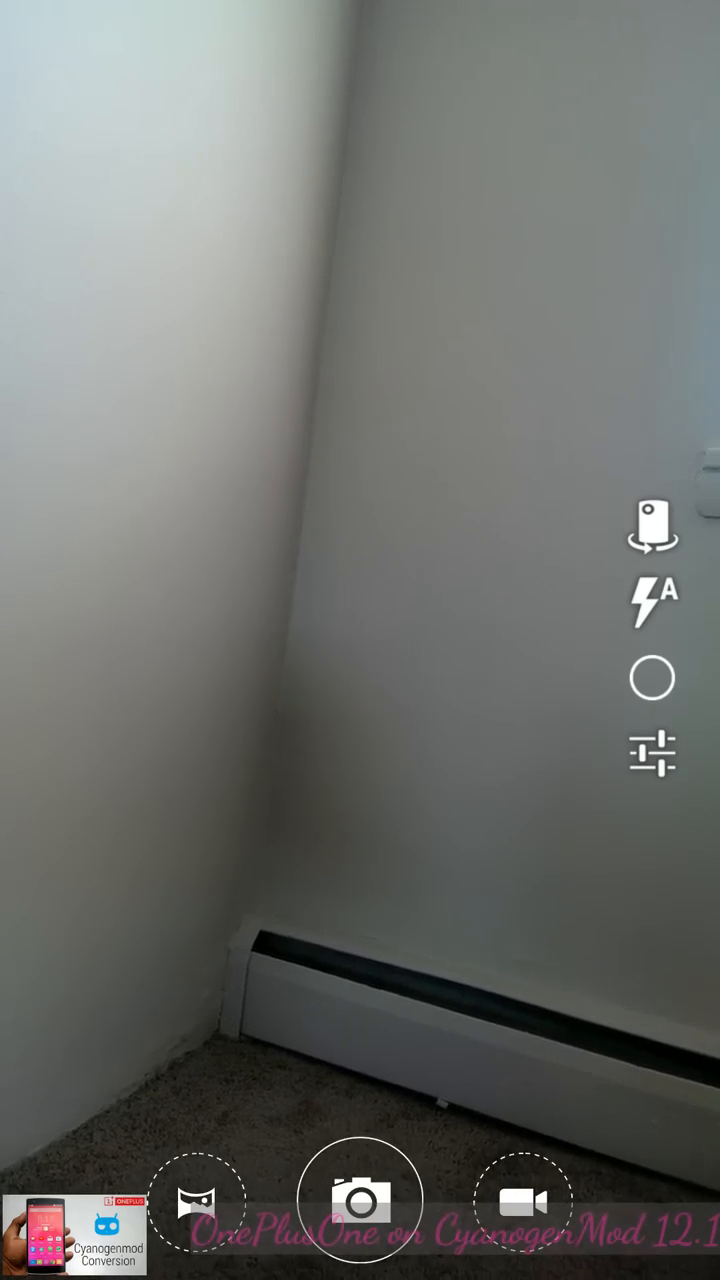
pyautogui.click(653, 753)
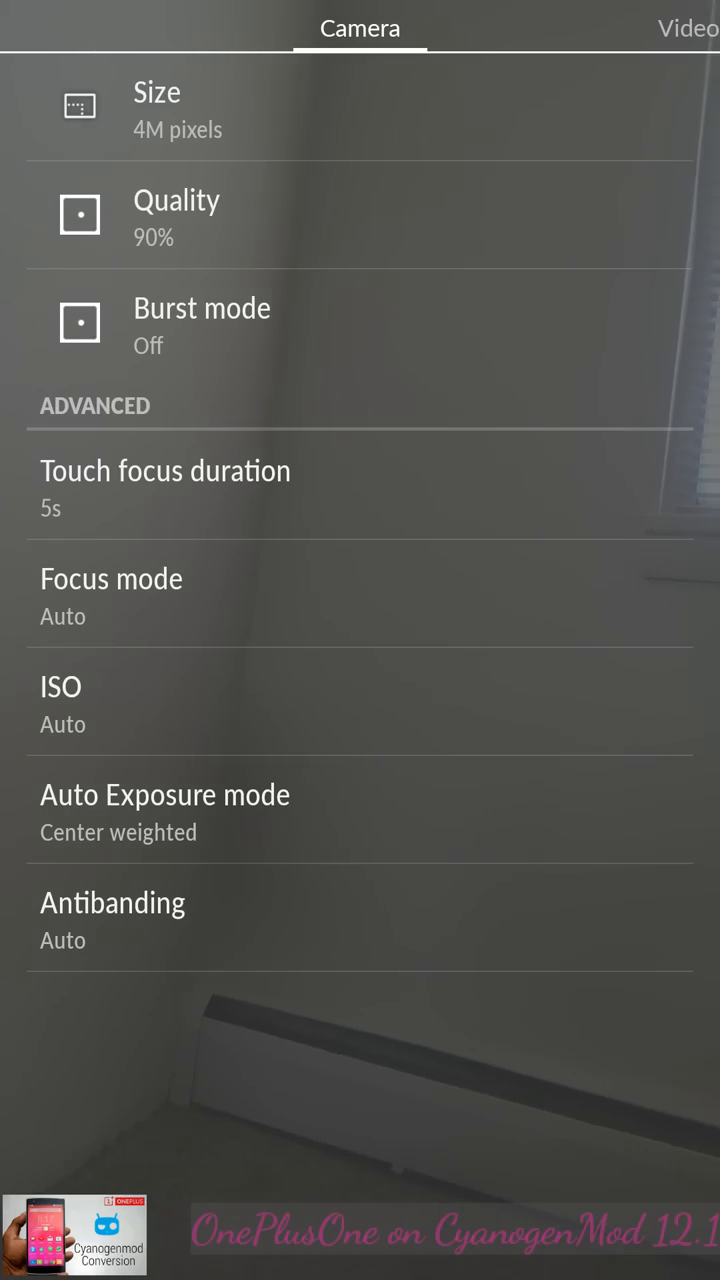
# - Page through the Video and General settings tabs, then swipe back to the Camera photo settings
pyautogui.click(688, 28)
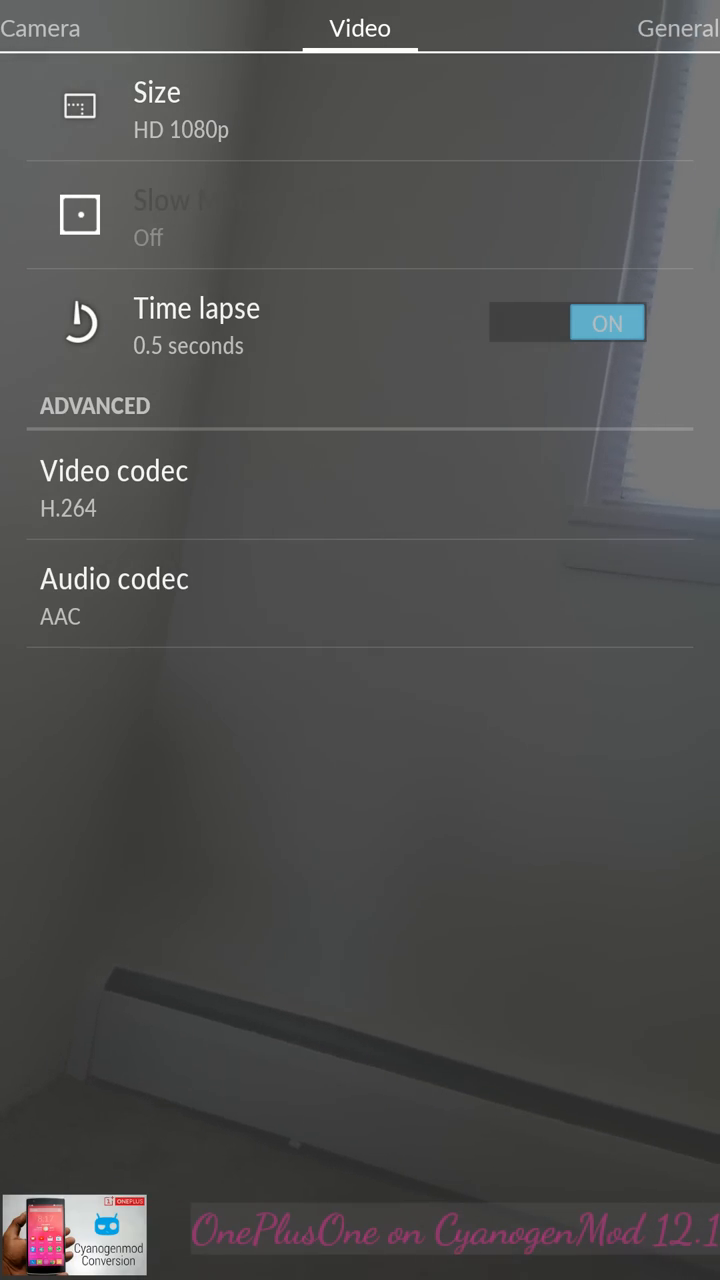
pyautogui.moveTo(535, 490); pyautogui.dragTo(241, 490)
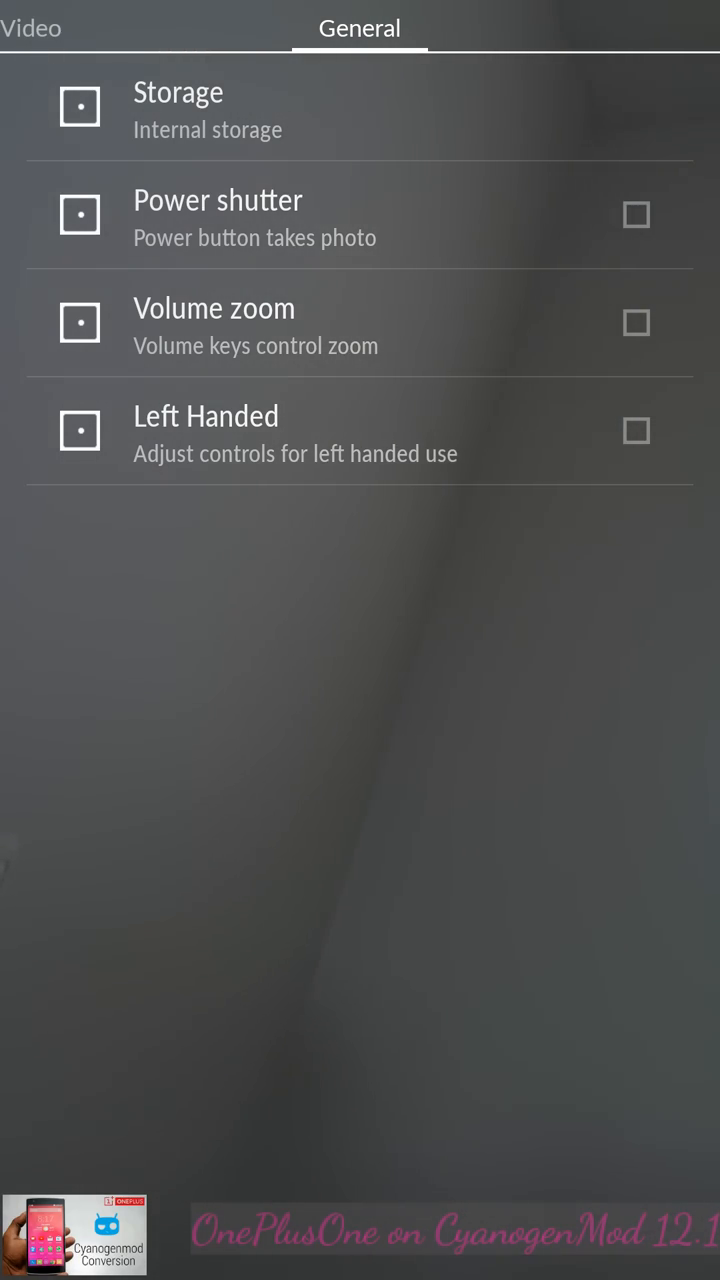
pyautogui.moveTo(242, 826); pyautogui.dragTo(600, 829)
pyautogui.moveTo(365, 955); pyautogui.dragTo(680, 955)
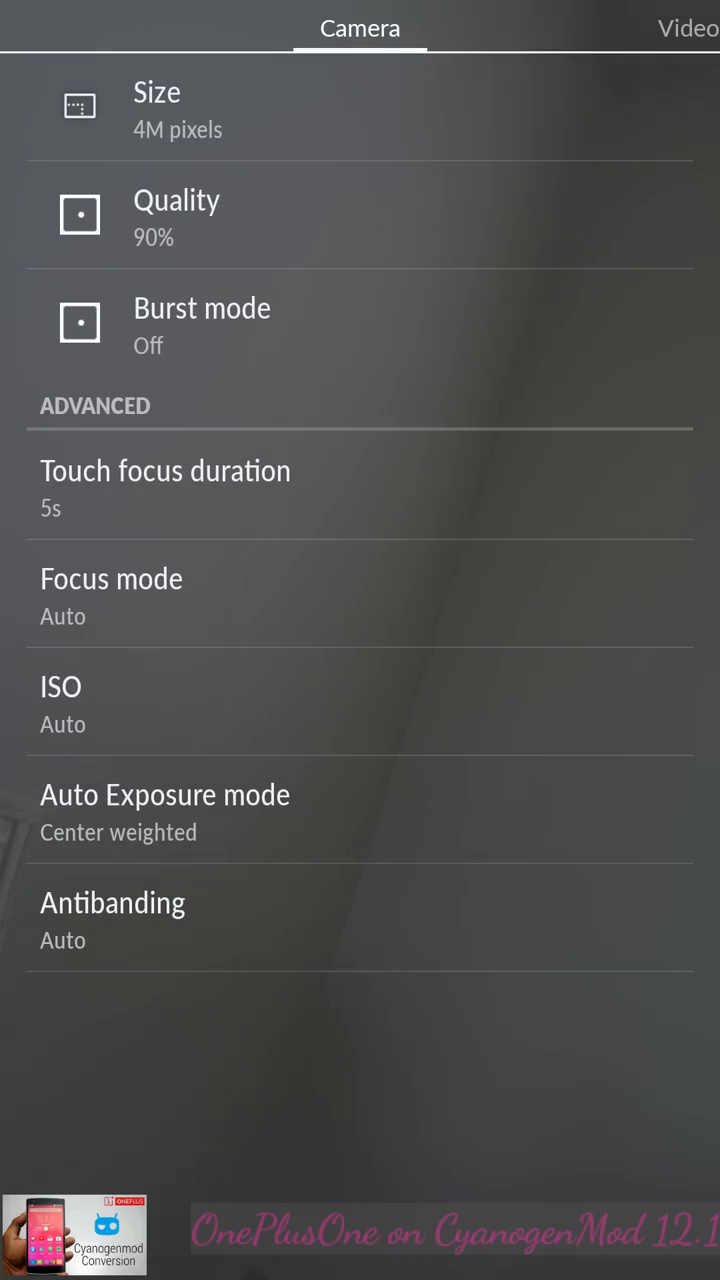
pyautogui.press('Home')
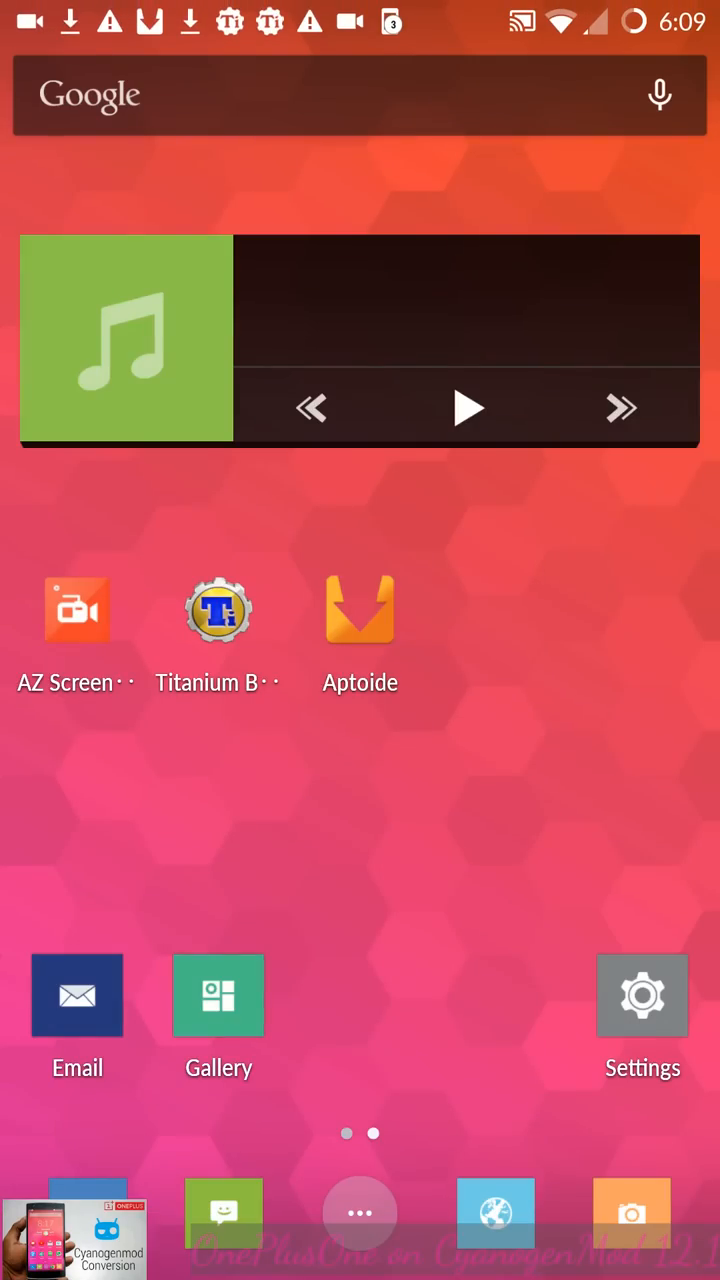
pyautogui.click(360, 1213)
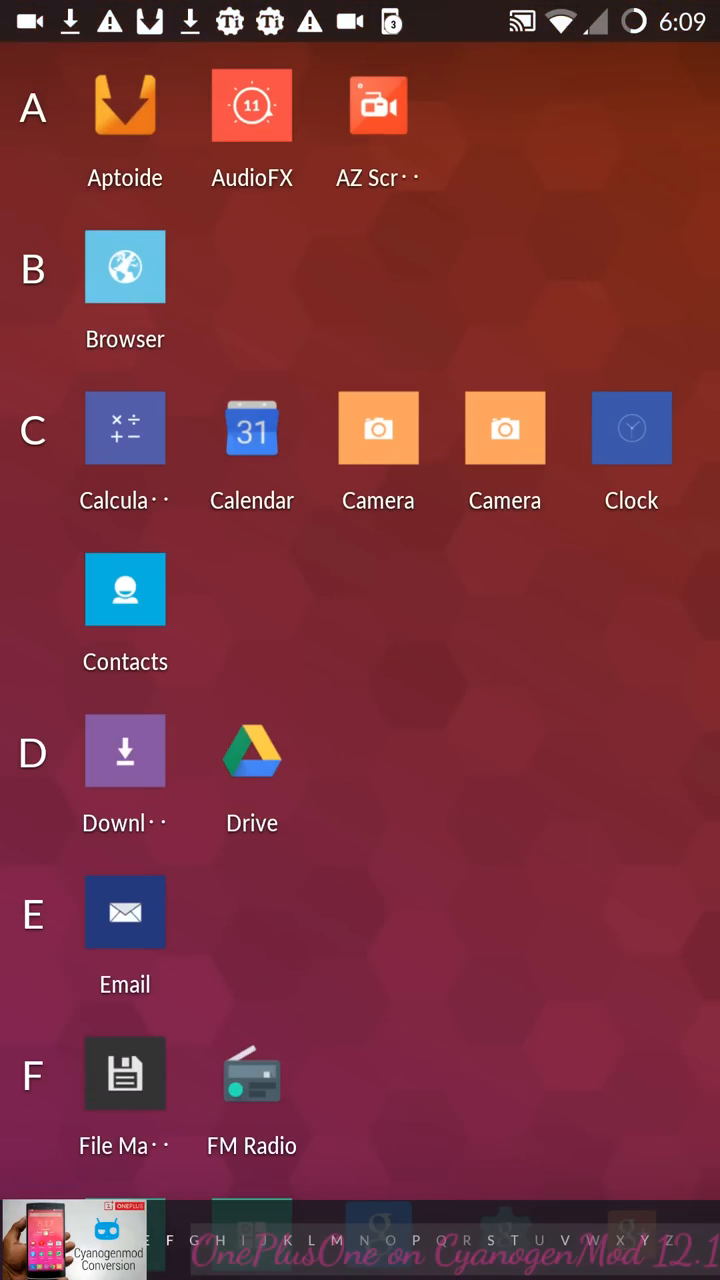
pyautogui.click(378, 428)
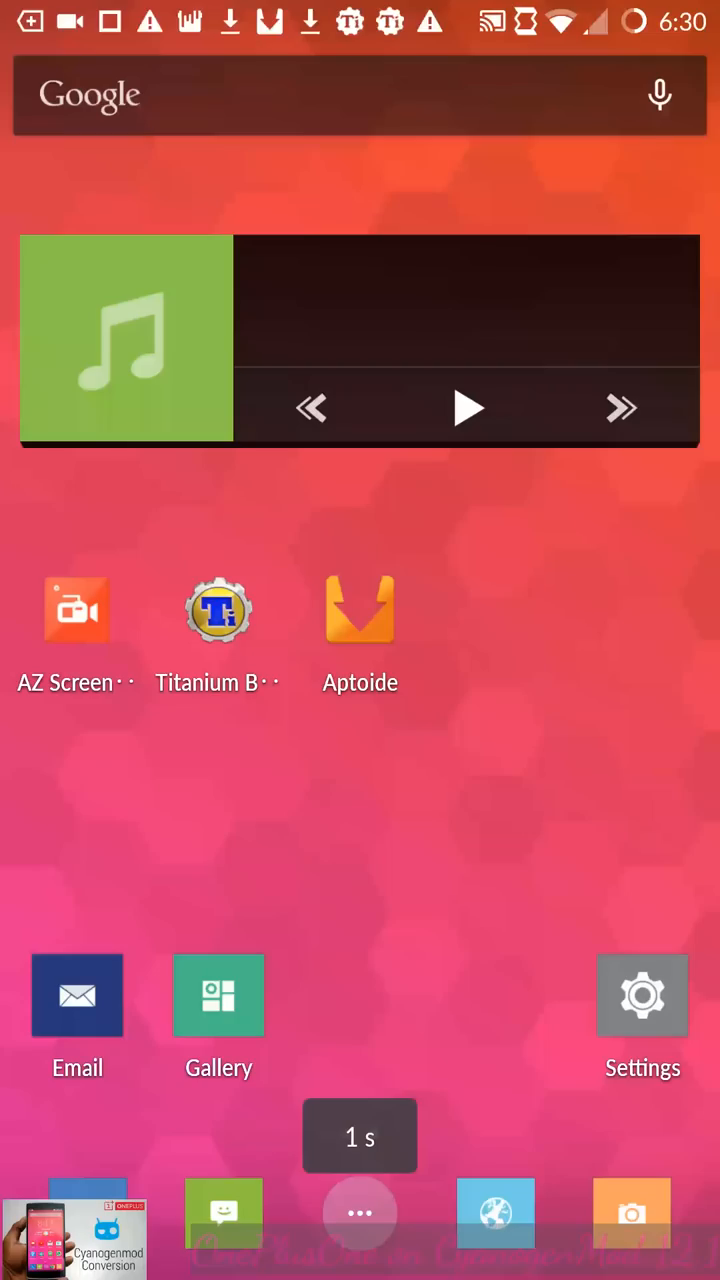
pyautogui.click(218, 995)
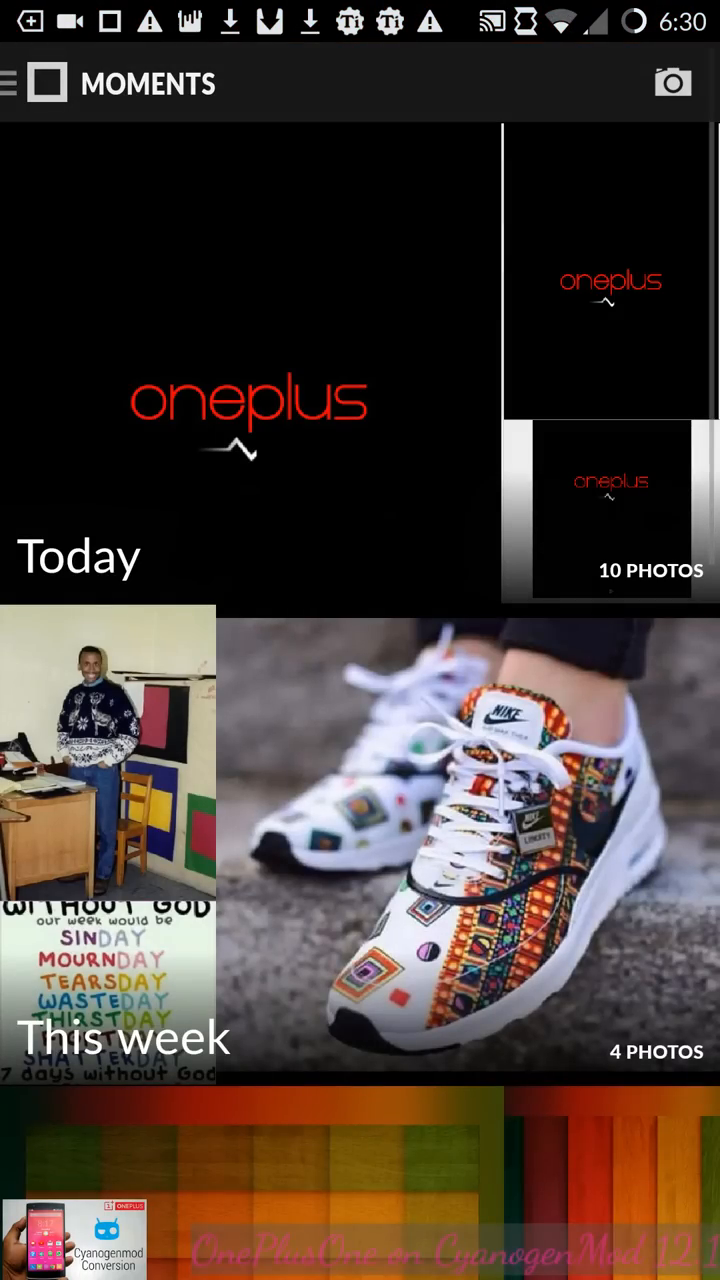
pyautogui.scroll(-10, 360, 700)
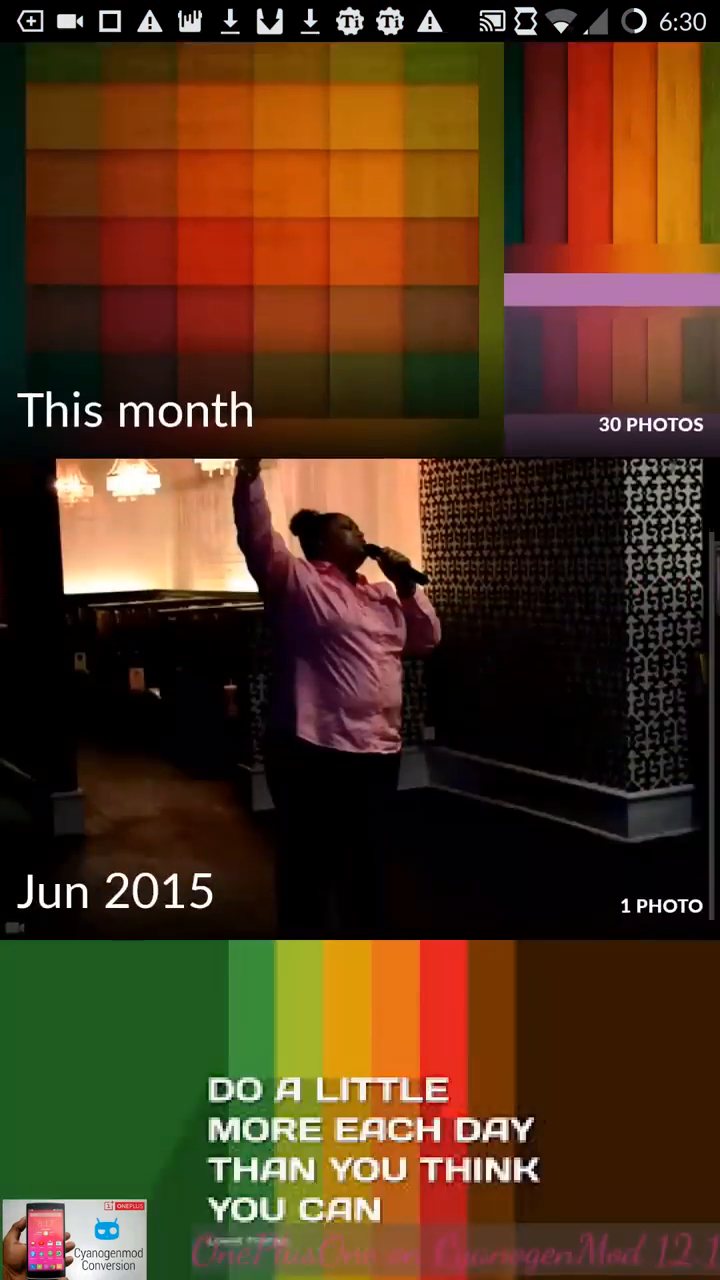
pyautogui.scroll(10, 360, 660)
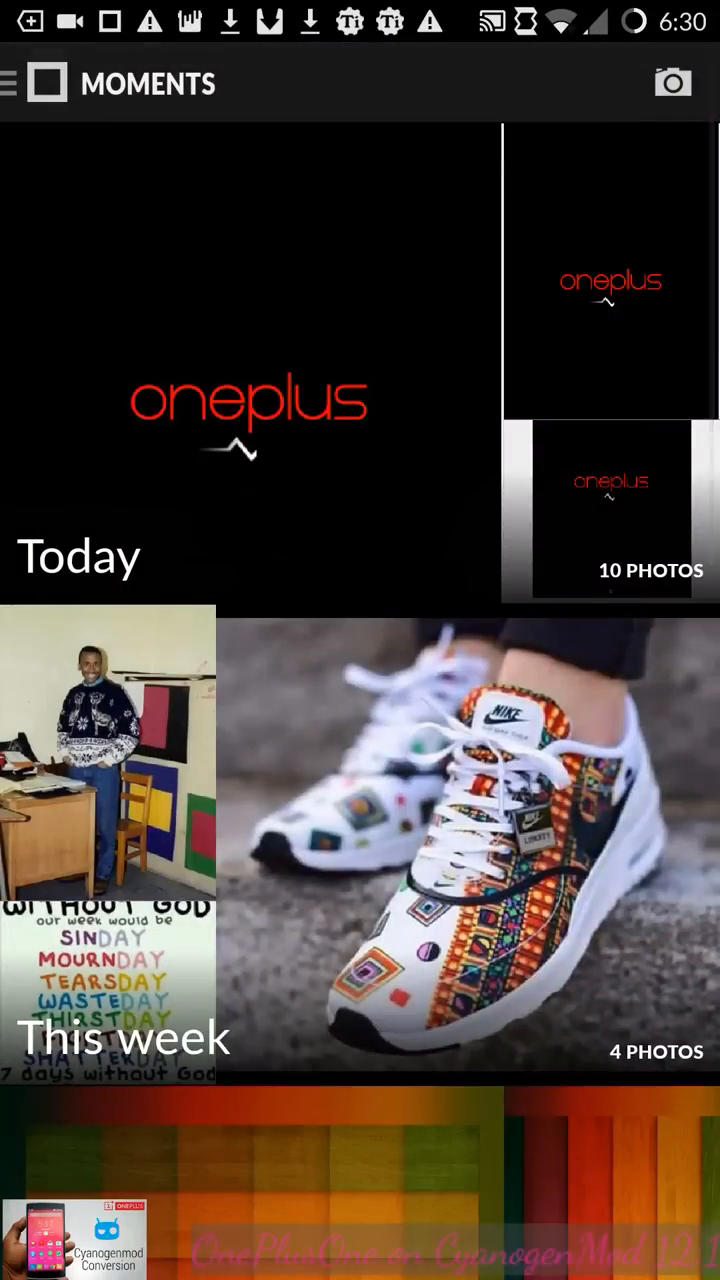
pyautogui.click(360, 350)
pyautogui.click(120, 722)
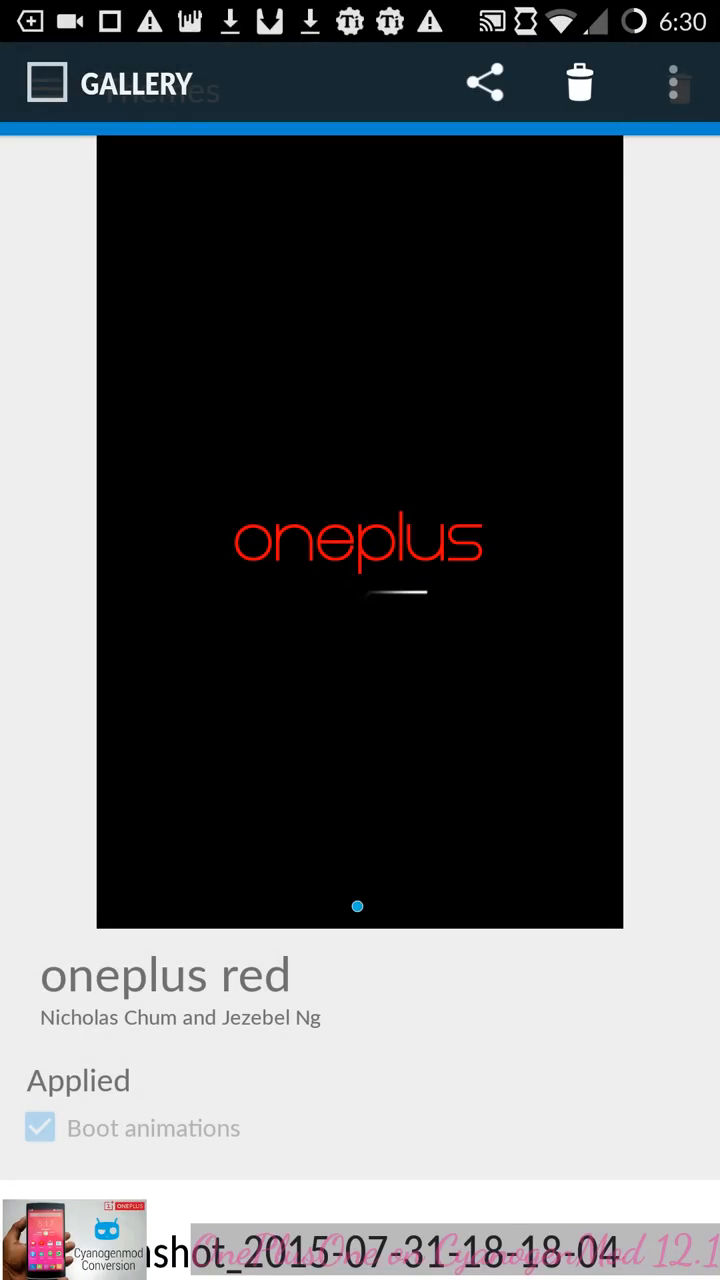
pyautogui.press('Escape')
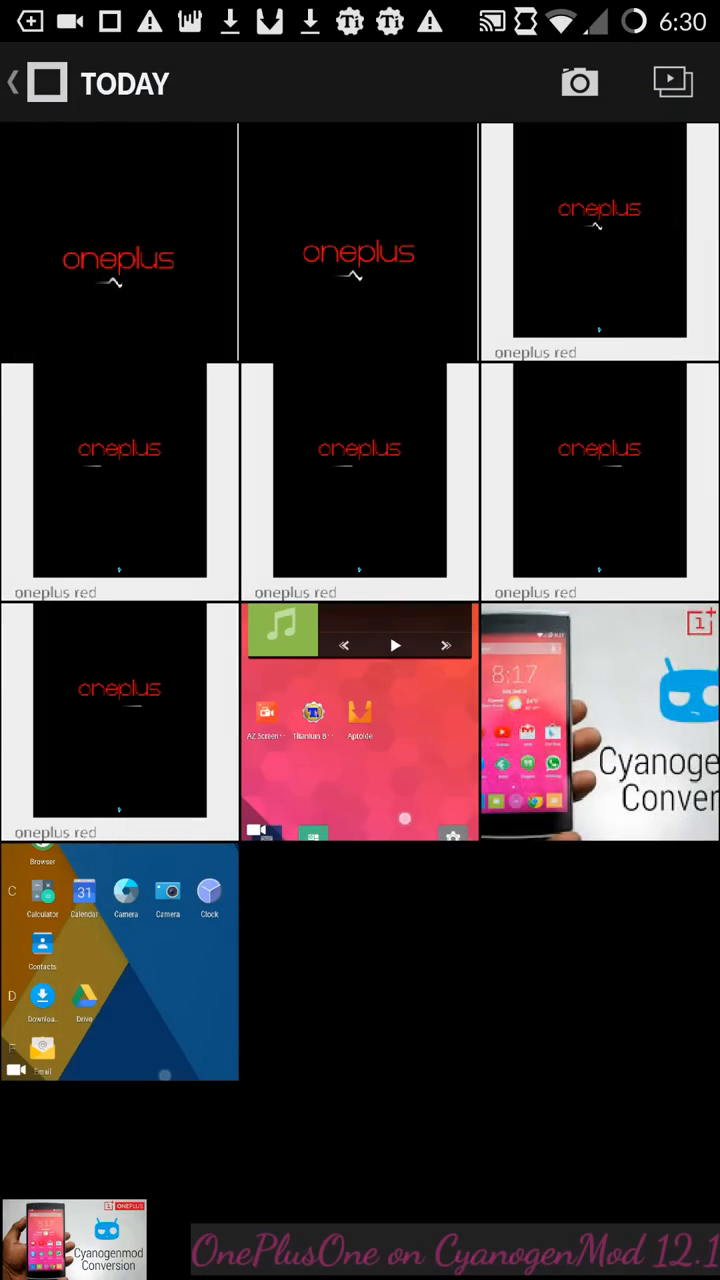
pyautogui.click(600, 722)
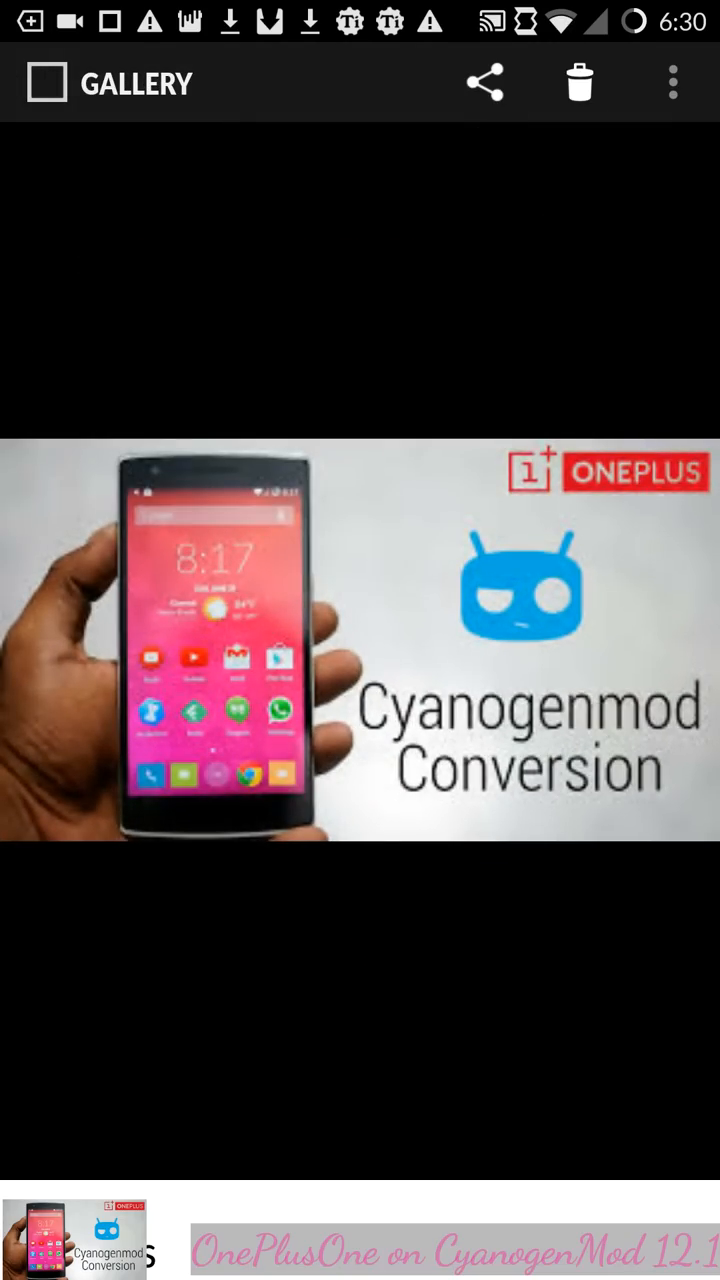
pyautogui.press('Escape')
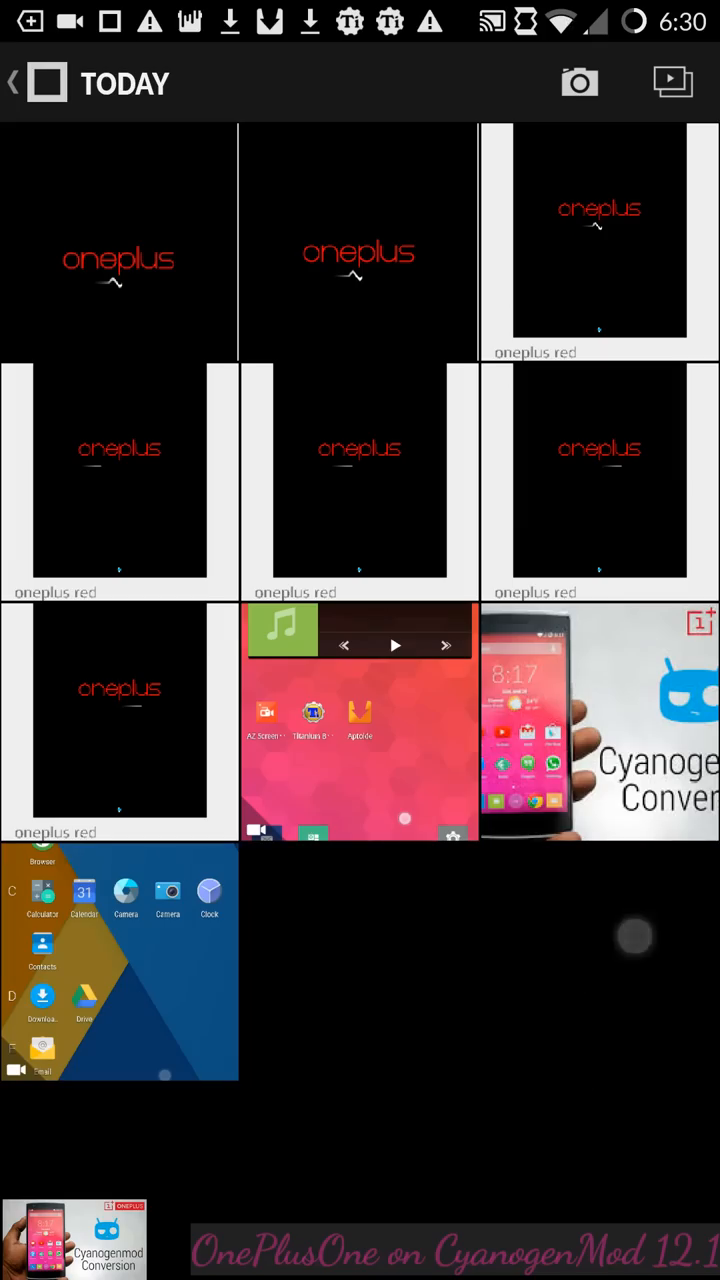
pyautogui.press('Escape')
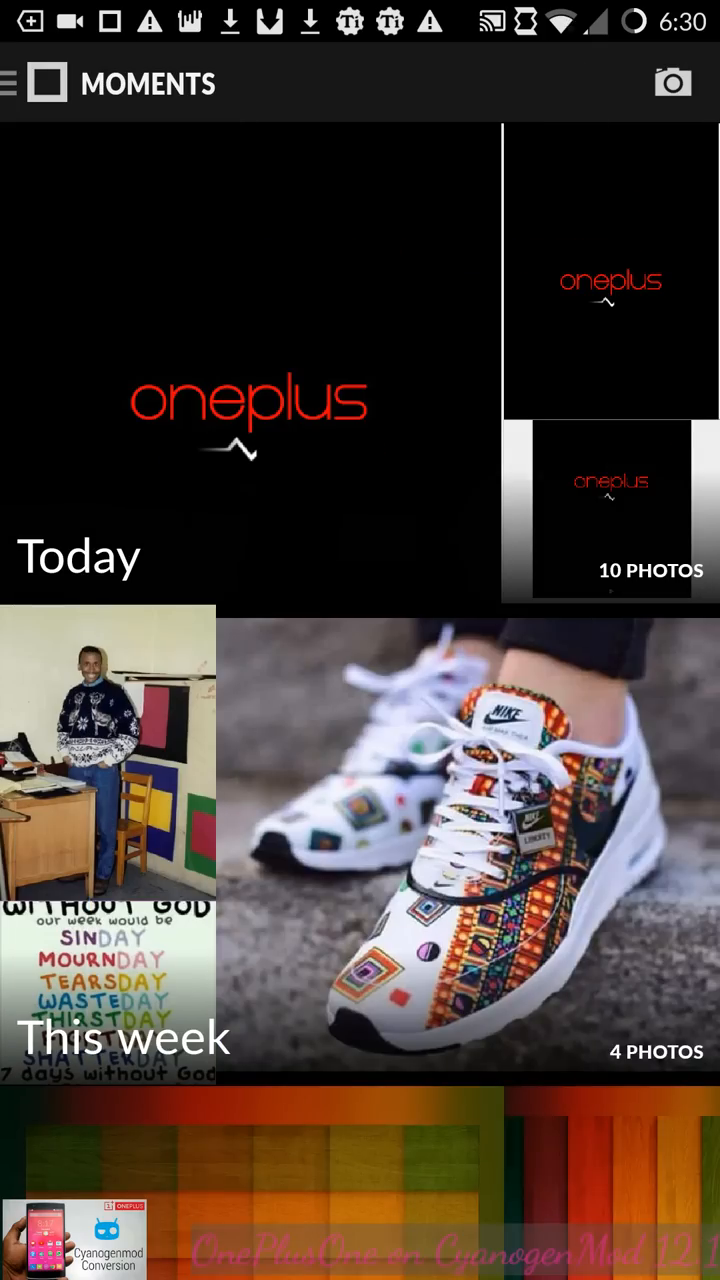
pyautogui.press('Escape')
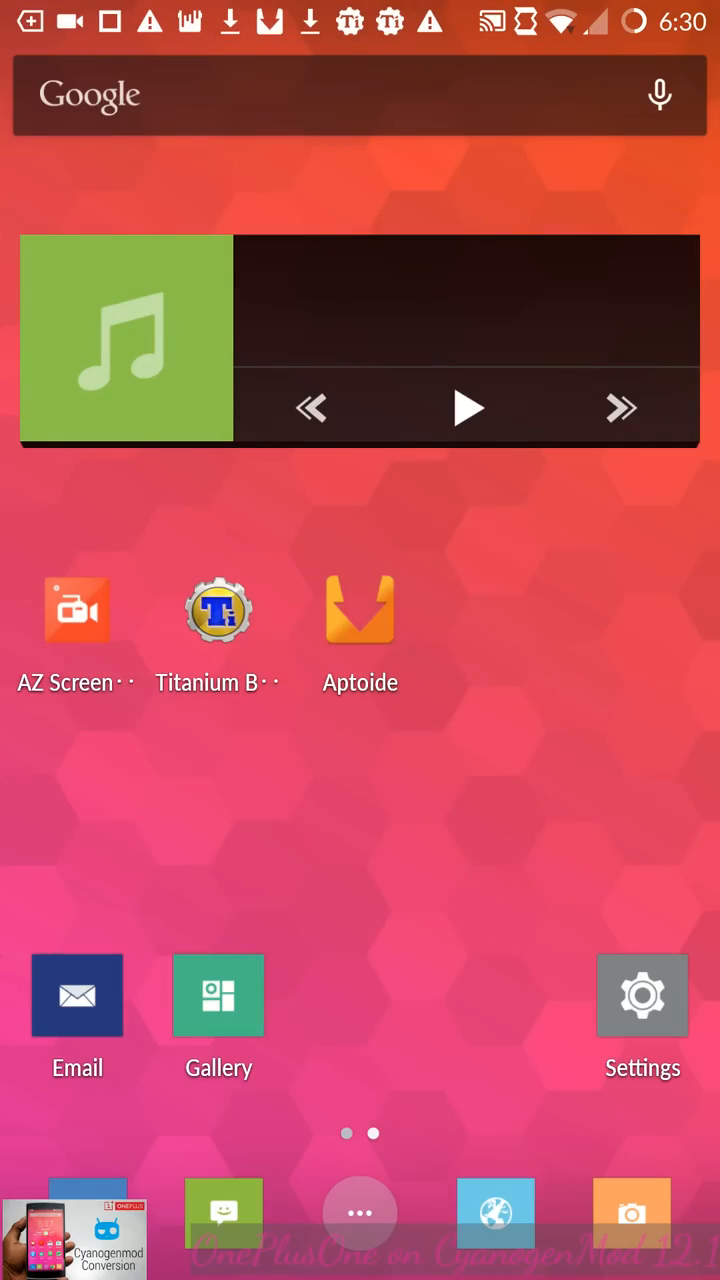